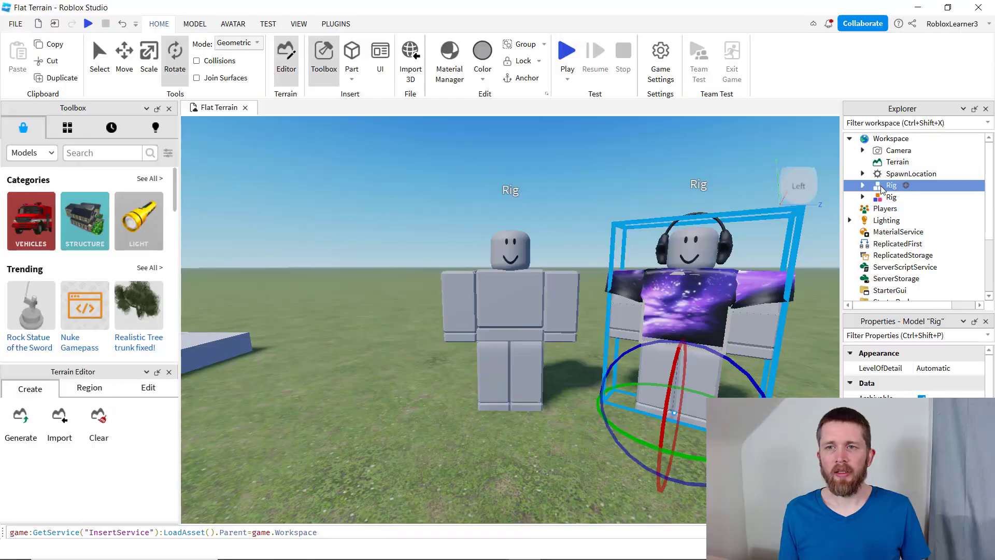
- Delete the Rig wearing headphones and the galaxy shirt from its context menu
right_click(899, 185)
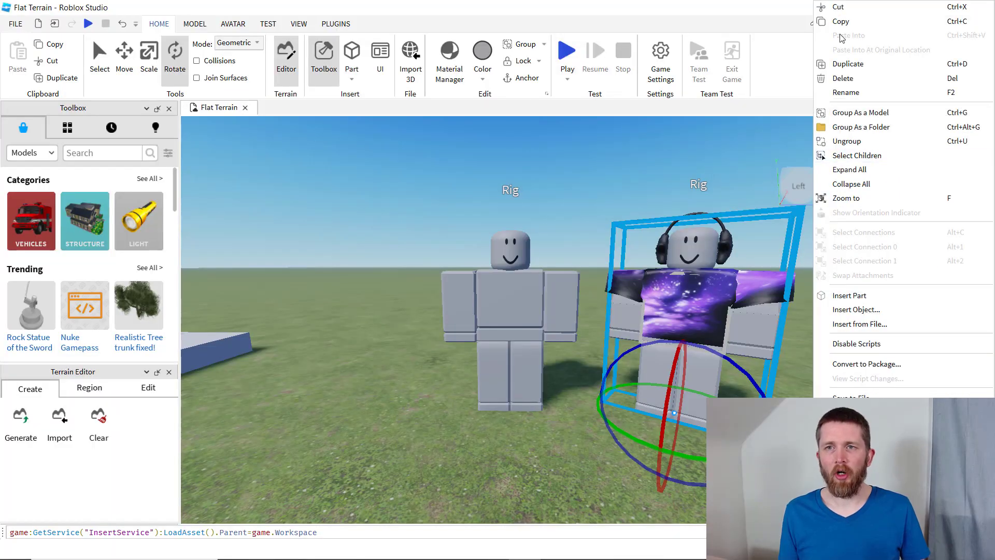
left_click(843, 79)
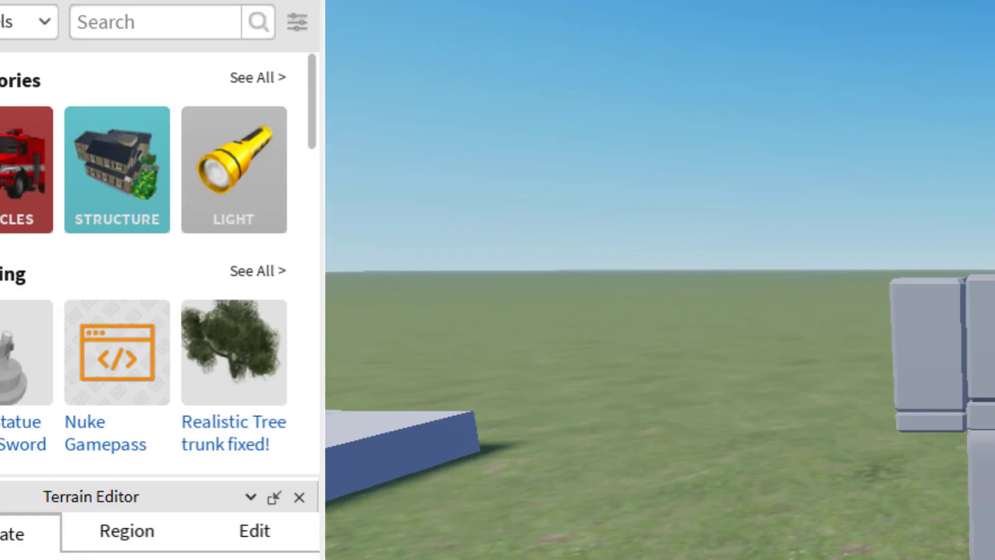
- Turn on the Command Bar from the View tab and undock it to float over the viewport
left_click(604, 31)
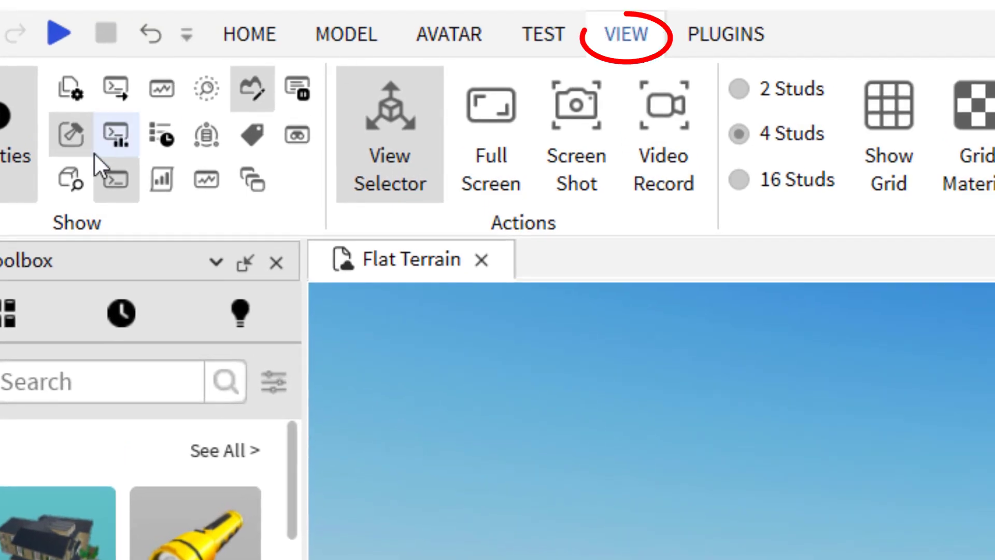
left_click(116, 180)
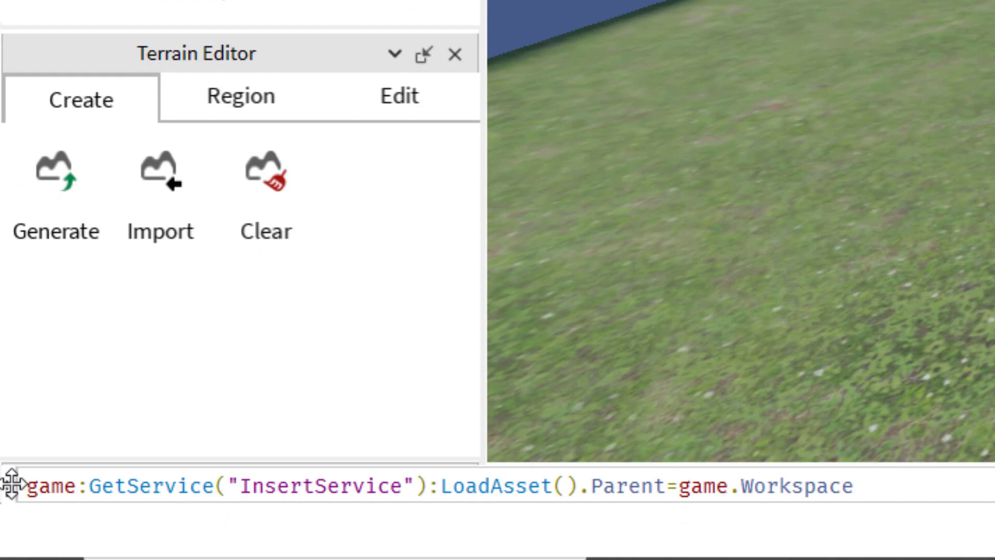
left_click_drag(26, 468, 98, 499)
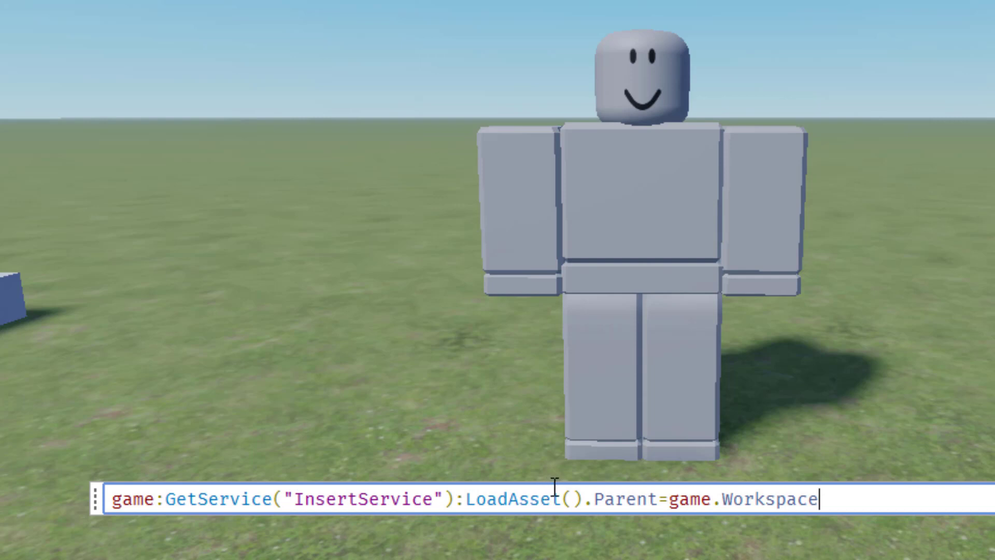
left_click(574, 498)
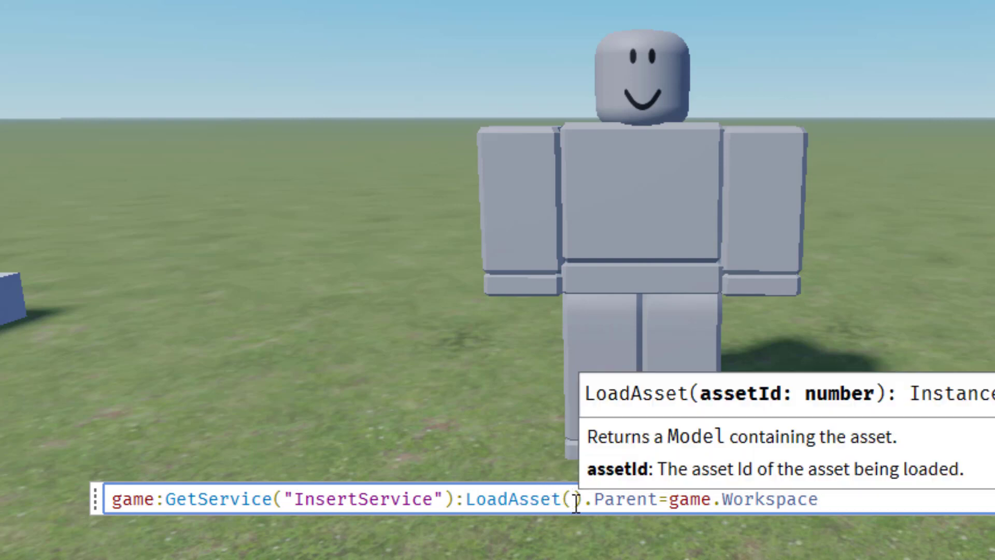
left_click(604, 503)
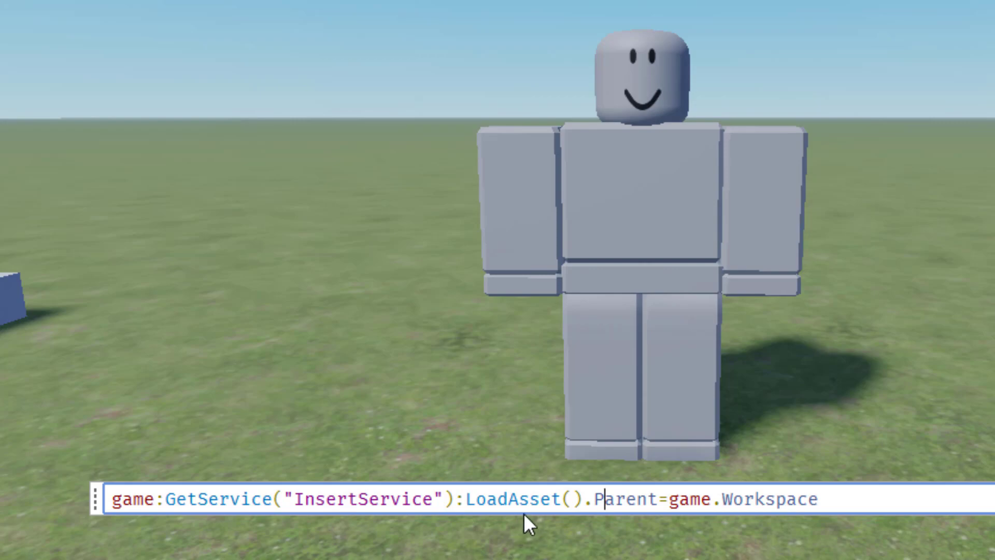
left_click(570, 499)
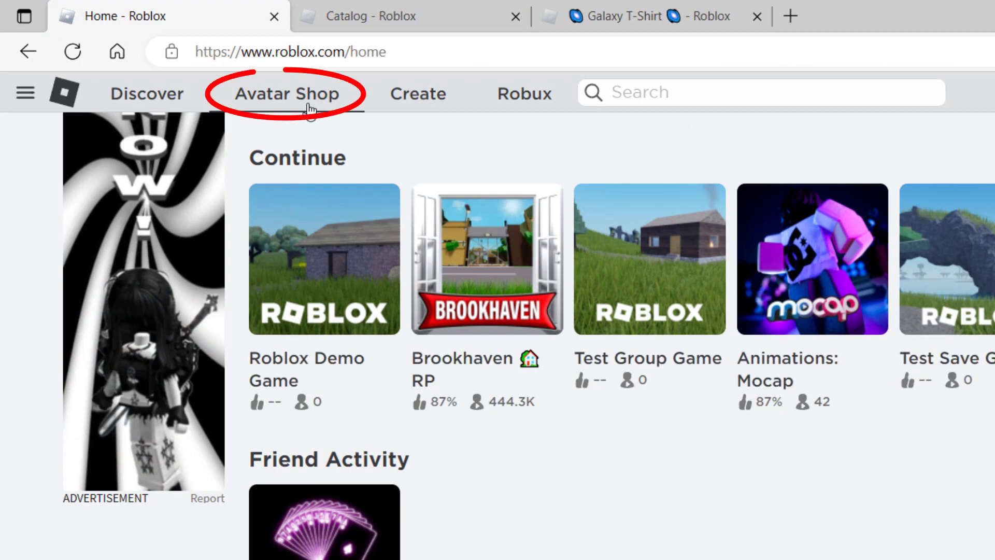
left_click(308, 104)
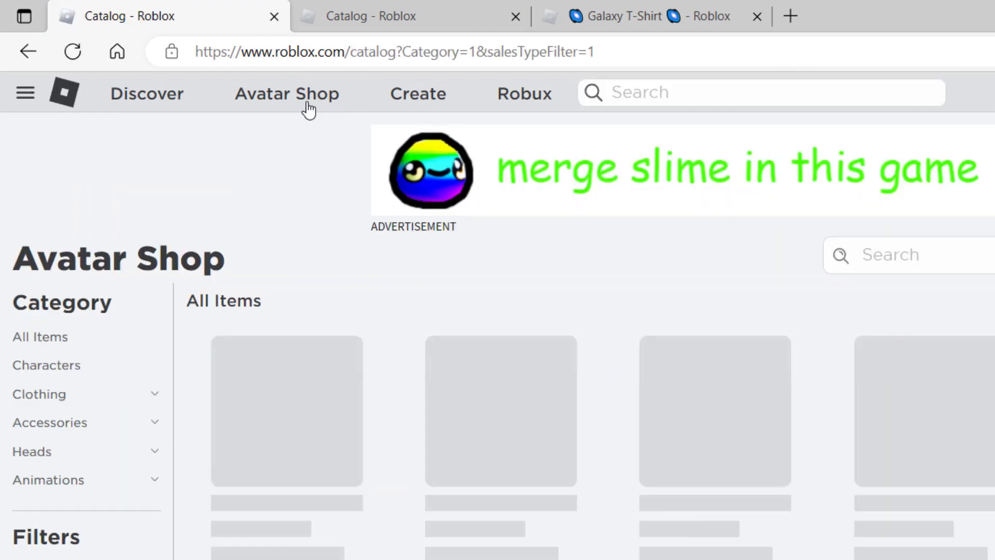
scroll(477, 300, "down", 5)
scroll(473, 306, "up", 5)
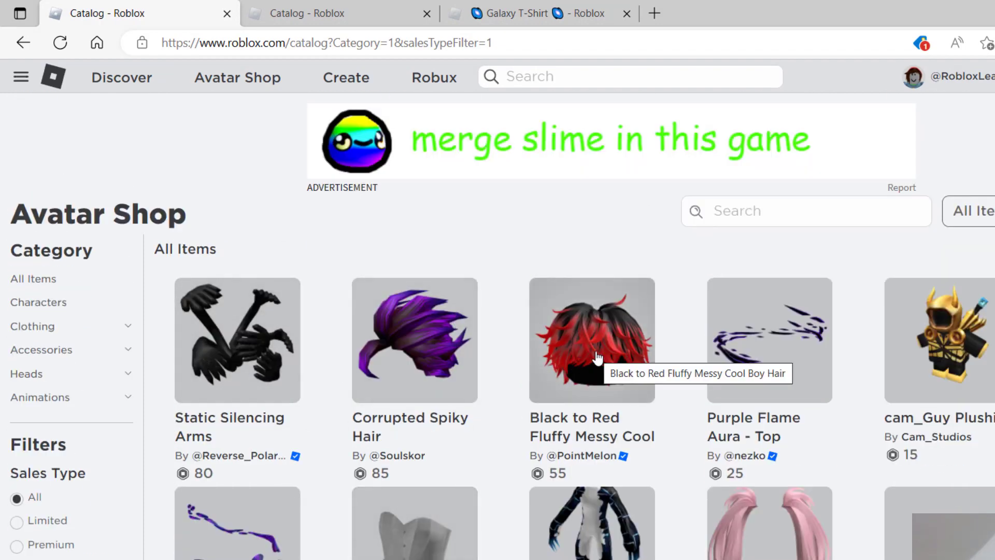
scroll(589, 363, "down", 4)
scroll(596, 357, "up", 4)
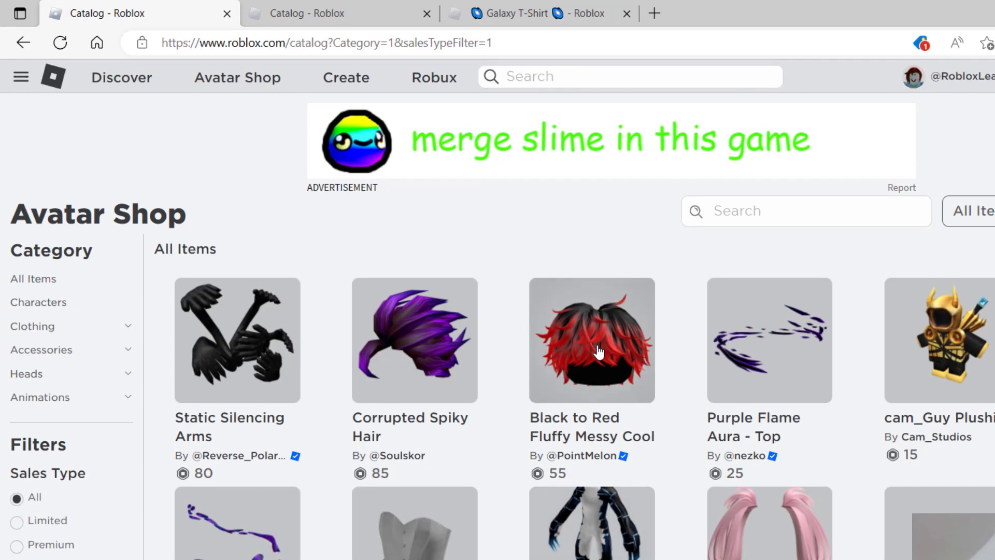
left_click(590, 356)
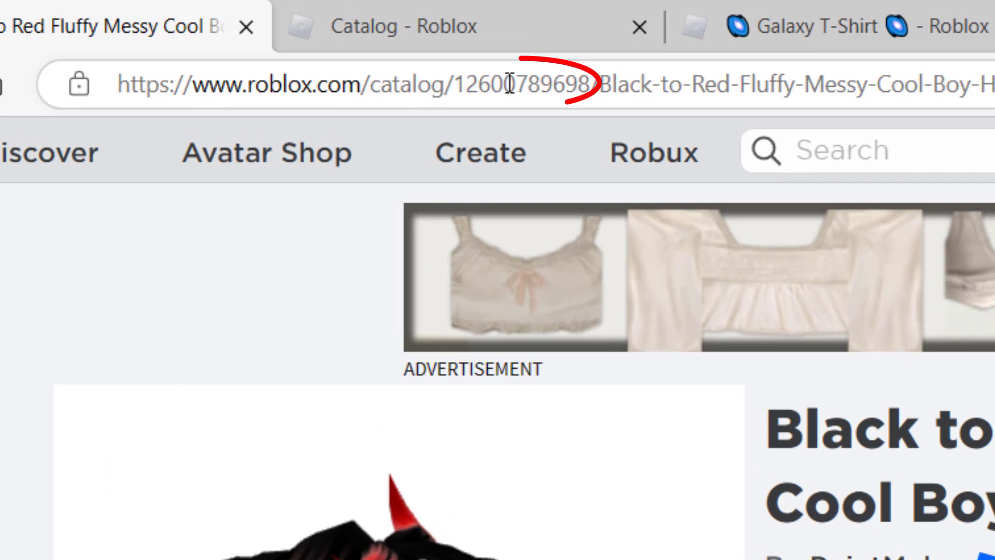
double_click(509, 83)
key("ctrl+c")
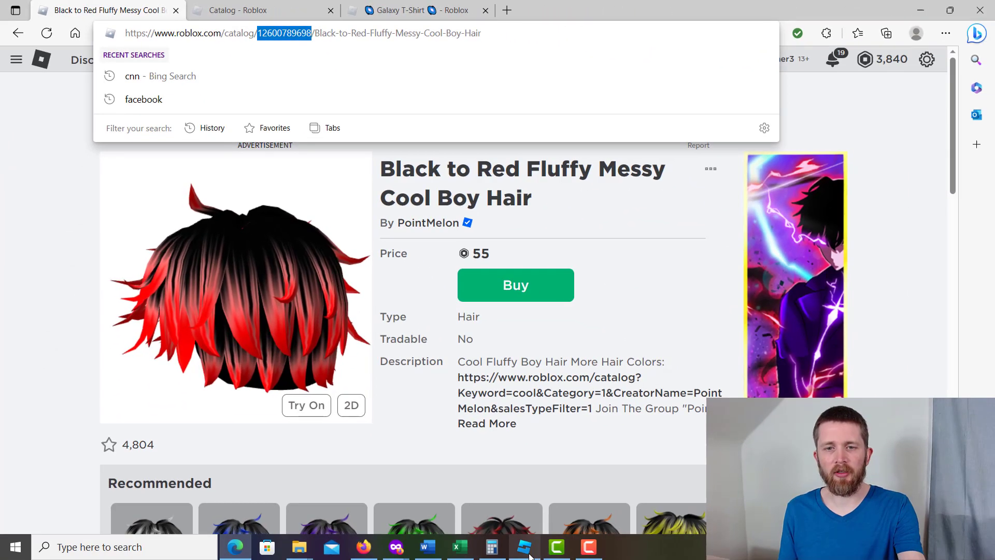
left_click(524, 546)
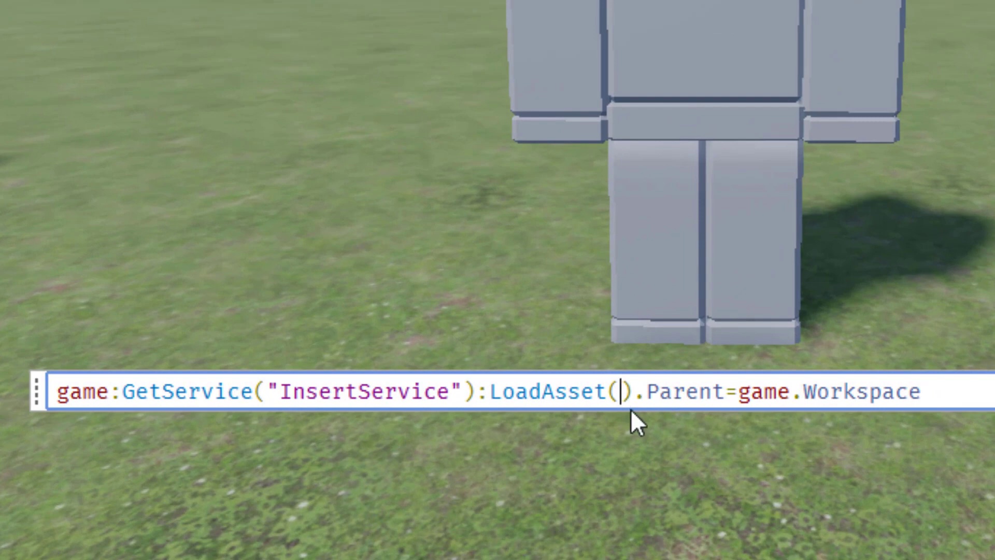
key("ctrl+v")
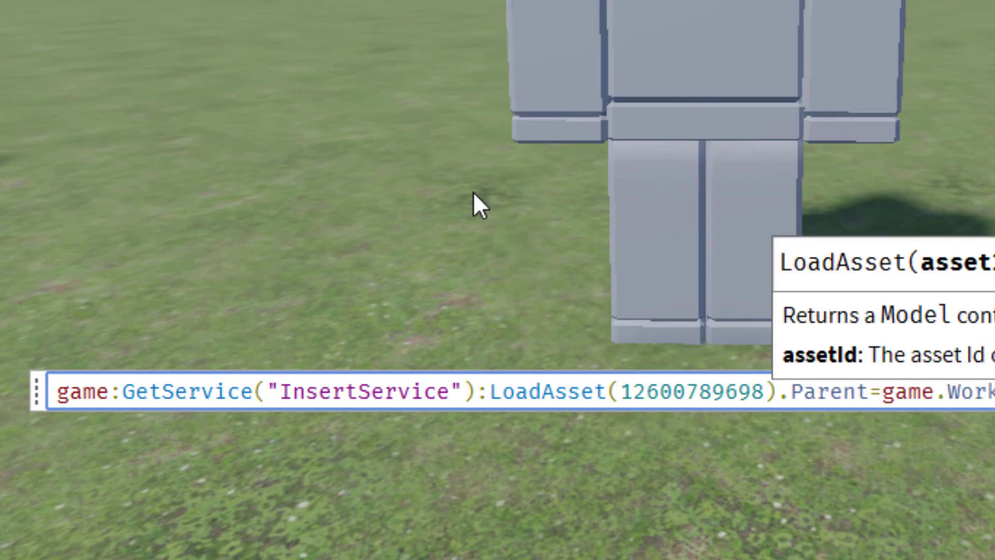
key("Return")
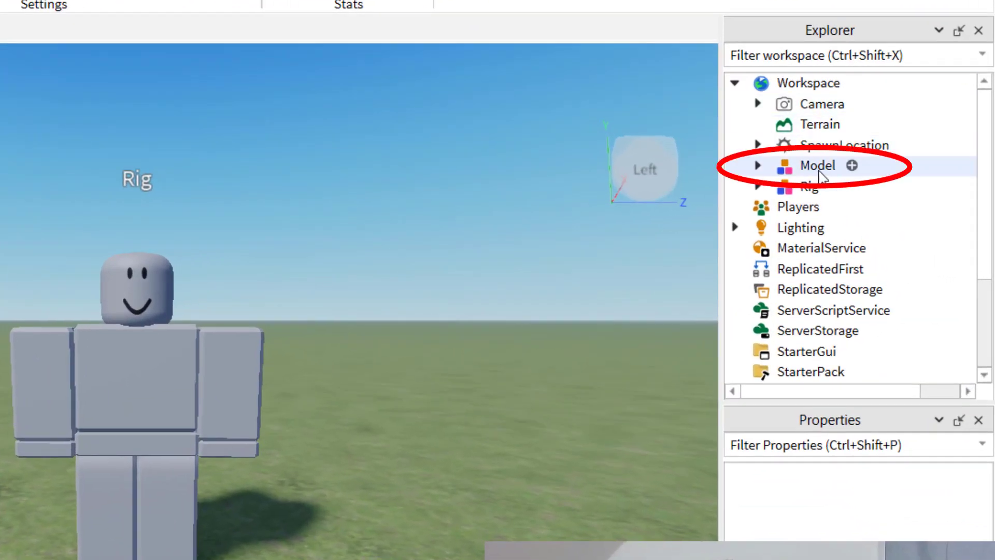
- Rename the newly loaded Model in Explorer to RedHair
left_click(820, 166)
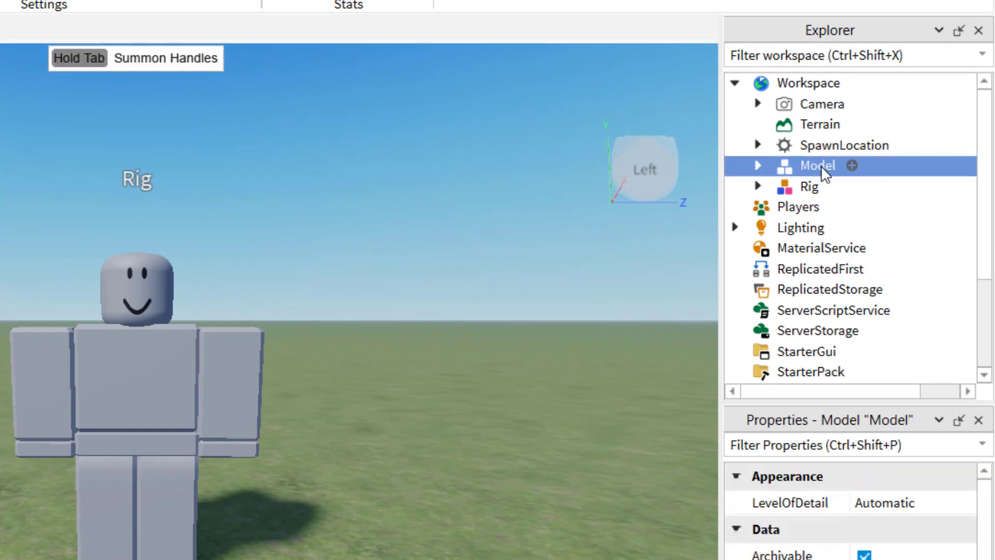
double_click(821, 163)
type("RedHair")
key("Return")
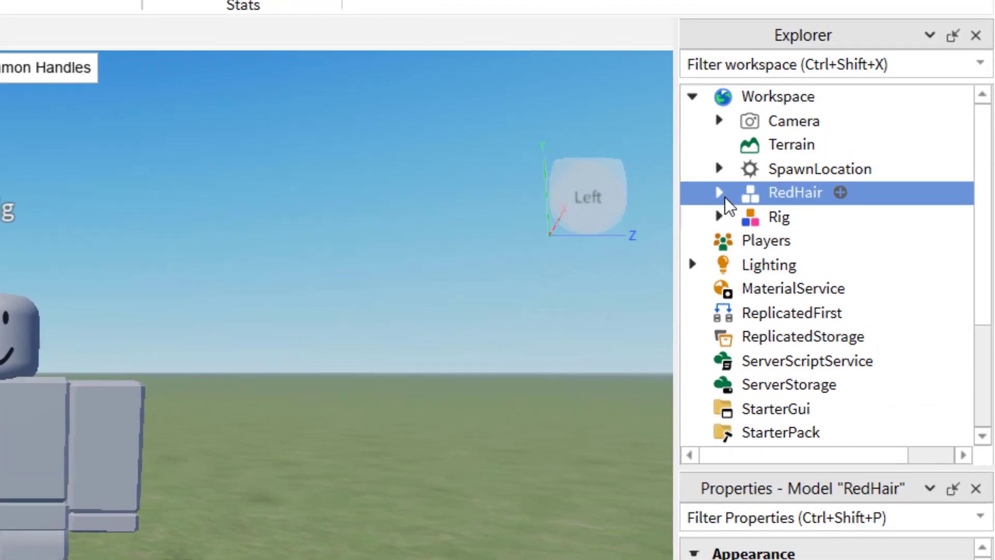
- Ungroup RedHair and toggle the Locked property on MeshPartAccessory's Handle part
right_click(718, 200)
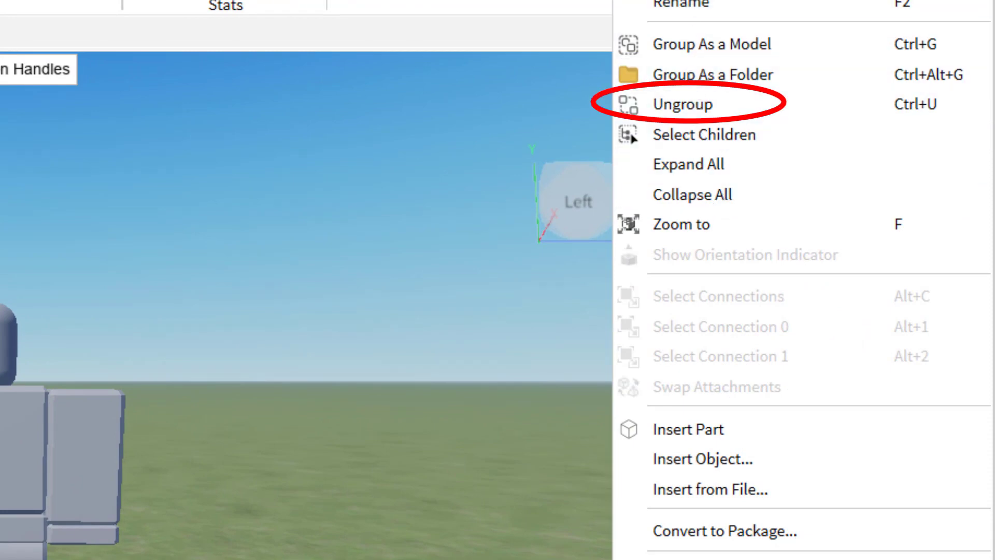
left_click(689, 106)
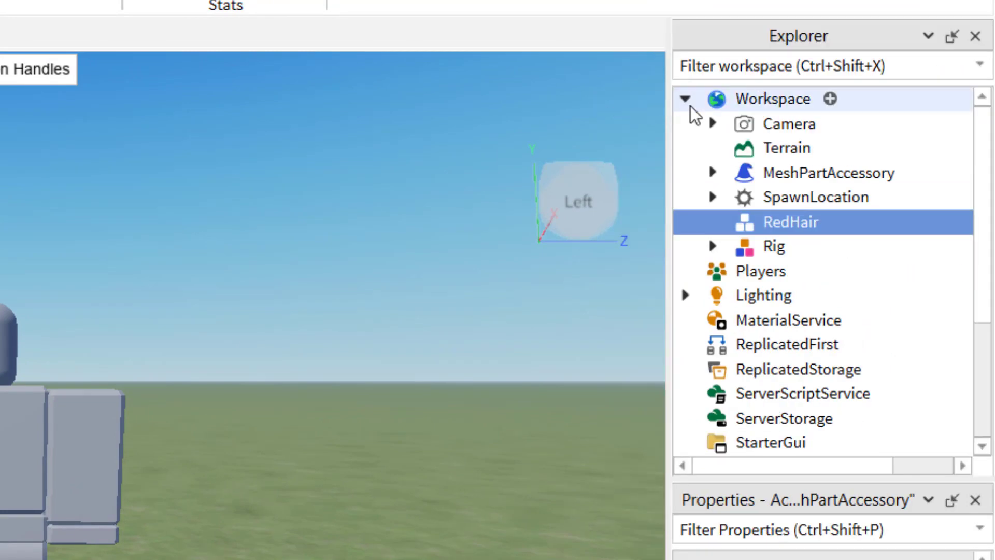
left_click(711, 173)
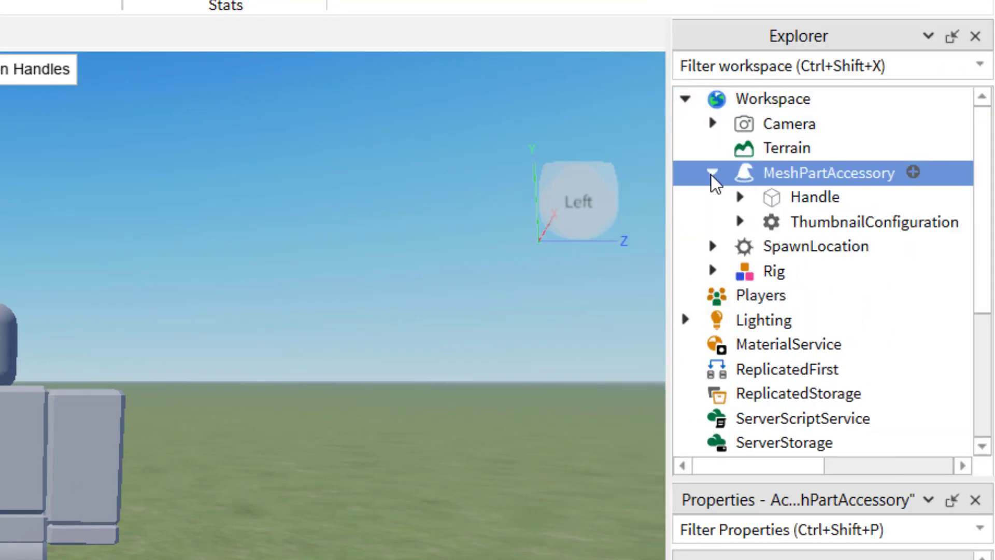
left_click(793, 198)
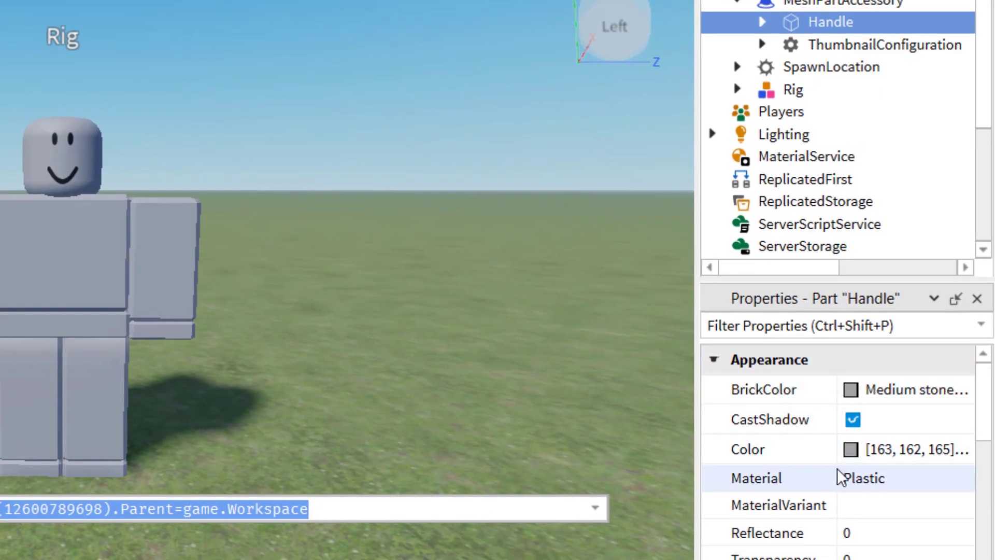
scroll(772, 498, "down", 3)
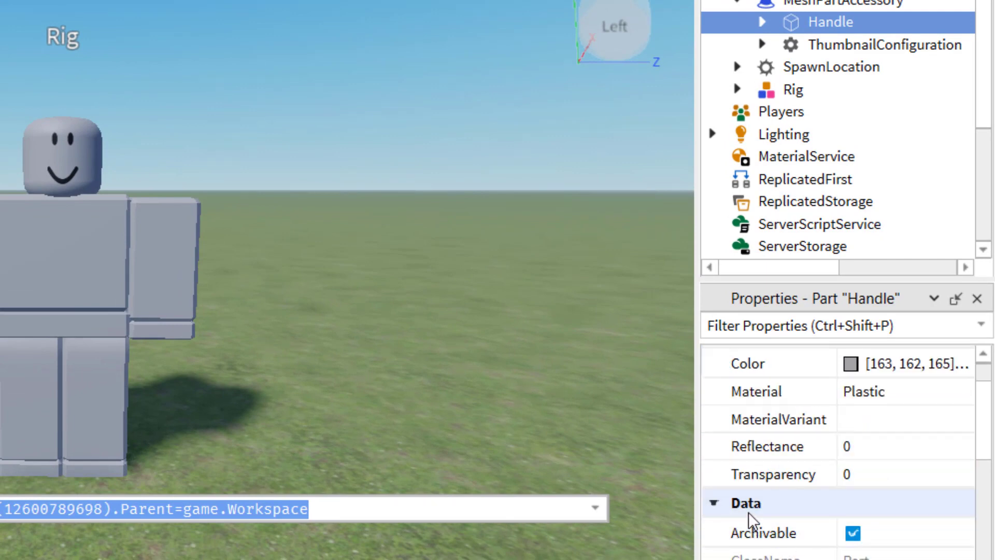
scroll(749, 520, "down", 3)
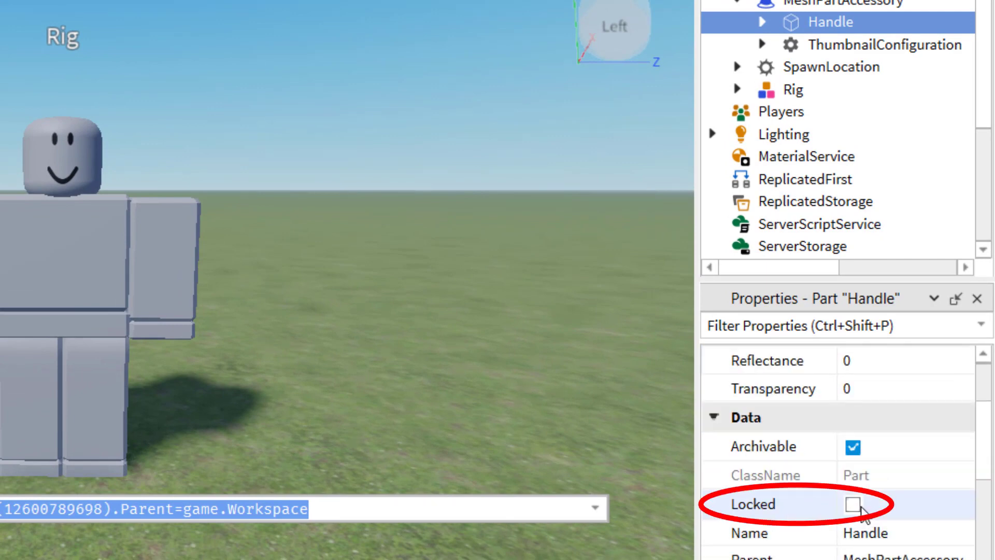
left_click(855, 505)
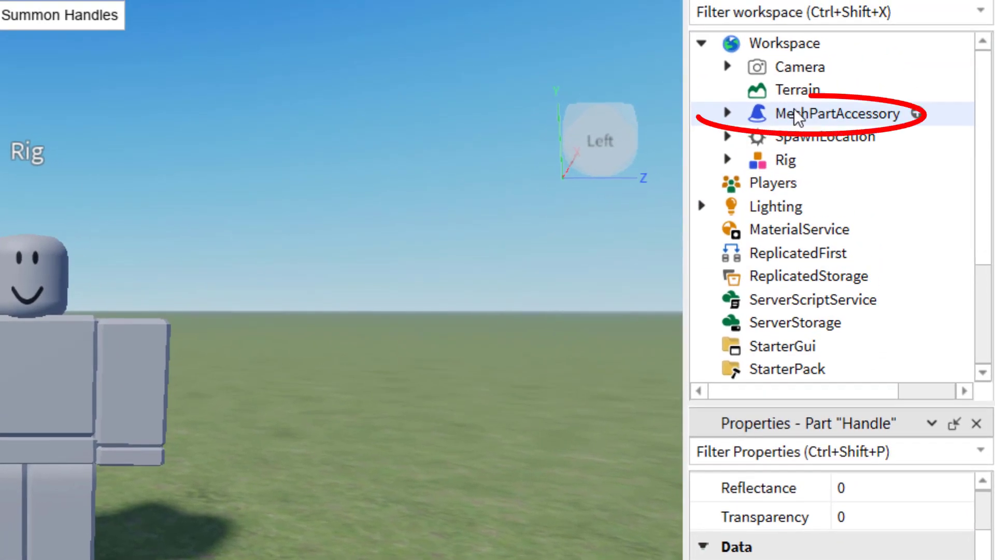
- Parent MeshPartAccessory into the Rig, then test-move the hair and Rig along X
left_click(794, 111)
mouse_move(794, 108)
left_mouse_down()
mouse_move(795, 141)
mouse_move(812, 163)
mouse_move(779, 161)
left_mouse_up()
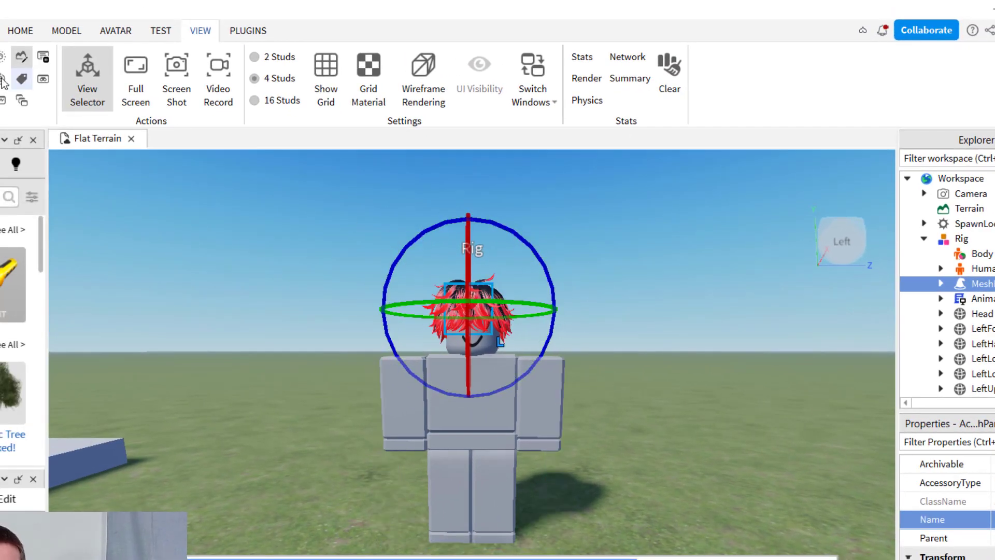
left_click(20, 31)
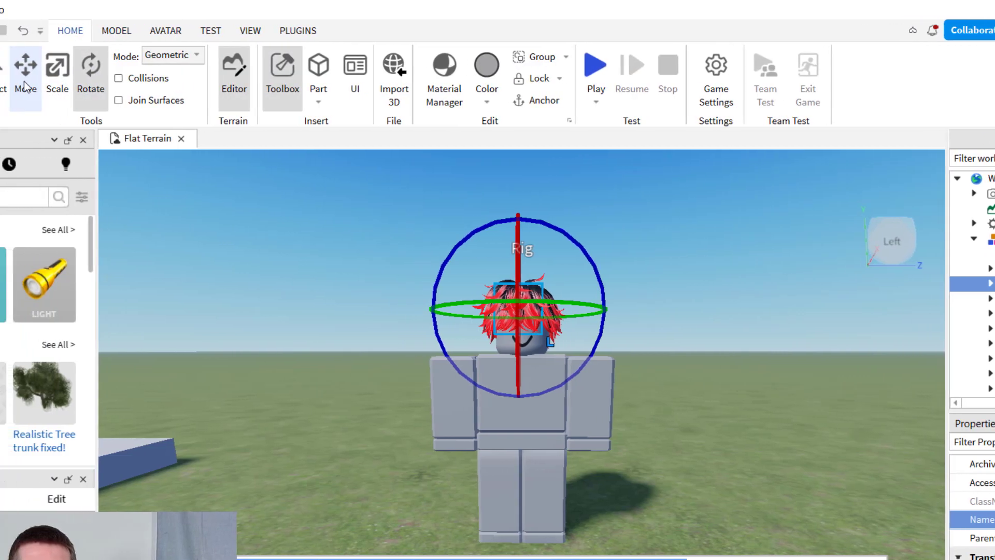
key("ctrl+2")
mouse_move(613, 305)
left_mouse_down()
mouse_move(622, 311)
mouse_move(610, 310)
left_mouse_up()
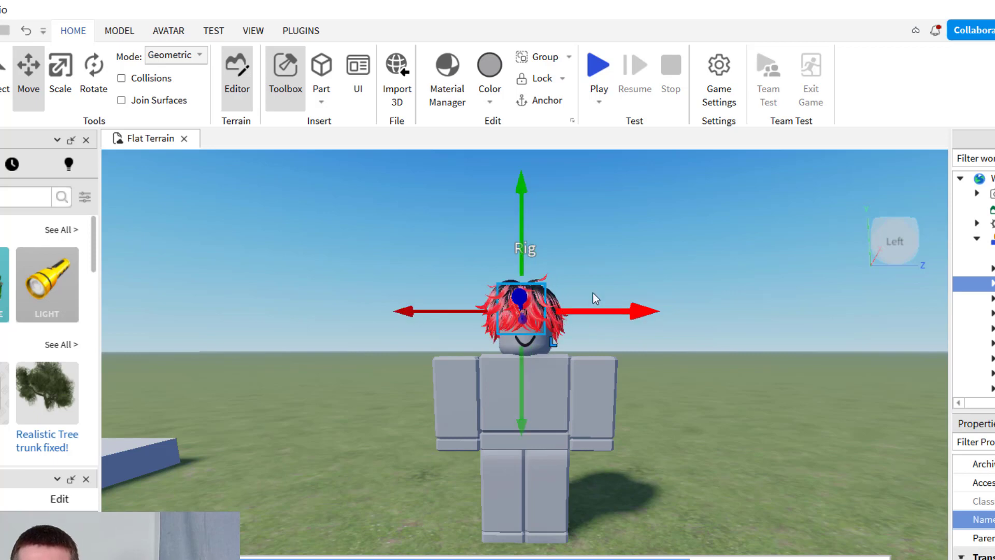
left_click(753, 329)
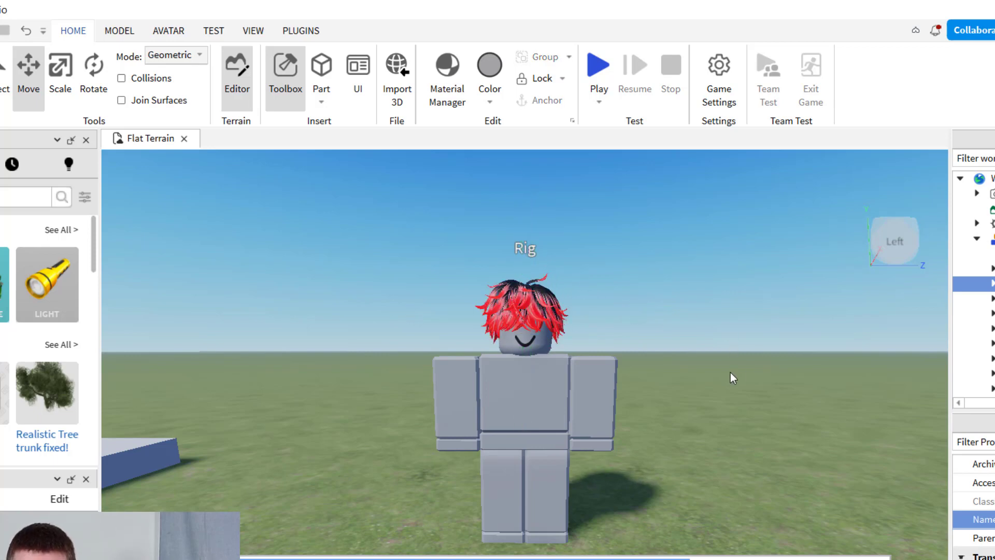
left_click(534, 413)
mouse_move(621, 531)
left_mouse_down()
mouse_move(697, 531)
mouse_move(565, 530)
mouse_move(652, 530)
mouse_move(638, 531)
left_mouse_up()
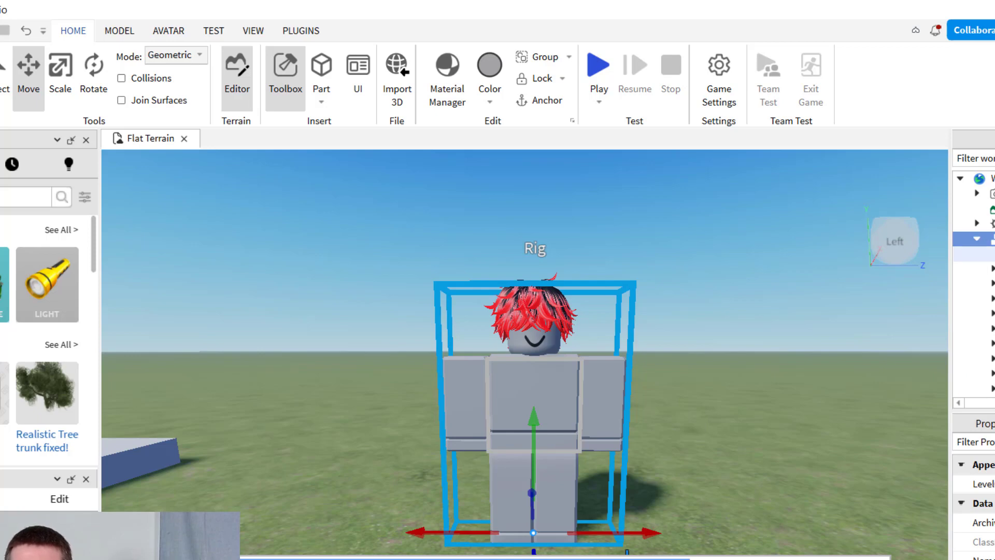
- Slide the hair and Rig sideways again, then undo so the hair sits on the head
left_click(974, 282)
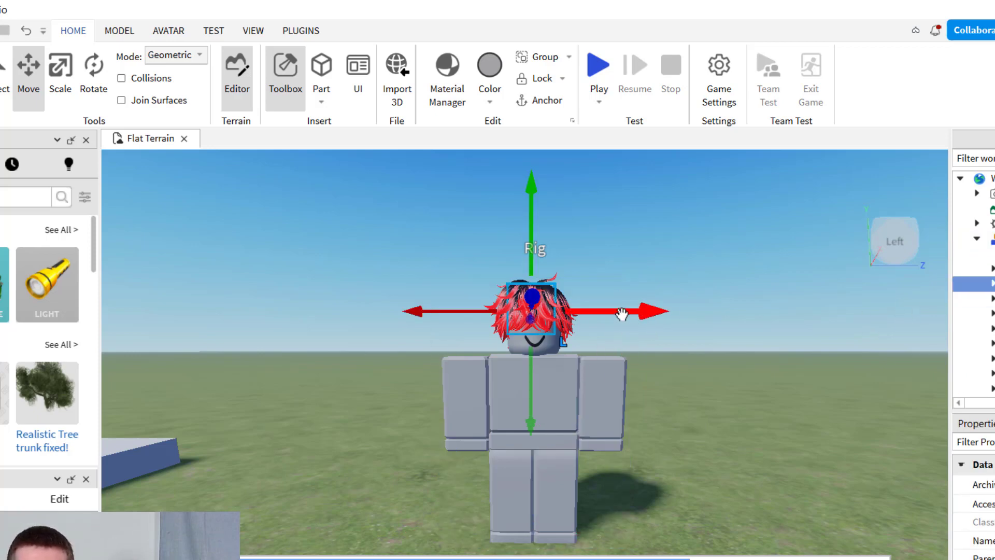
left_click_drag(651, 313, 685, 312)
left_click(606, 409)
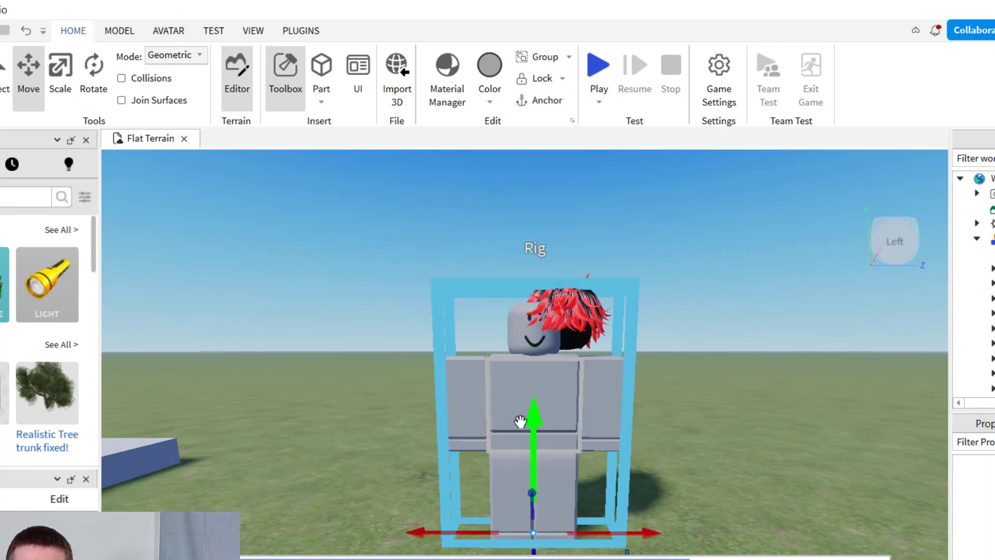
mouse_move(639, 529)
left_mouse_down()
mouse_move(707, 529)
mouse_move(620, 529)
left_mouse_up()
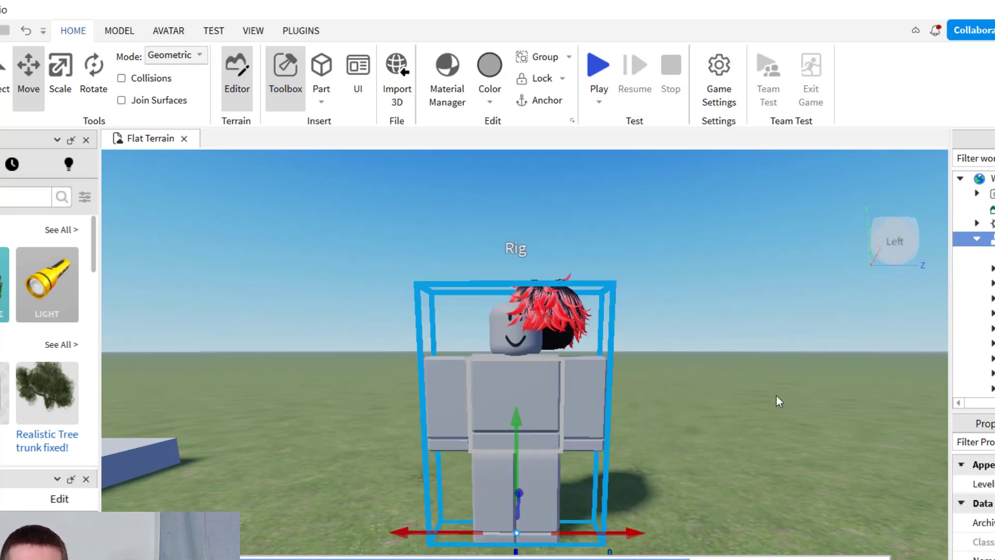
key("ctrl+z")
key("ctrl+z")
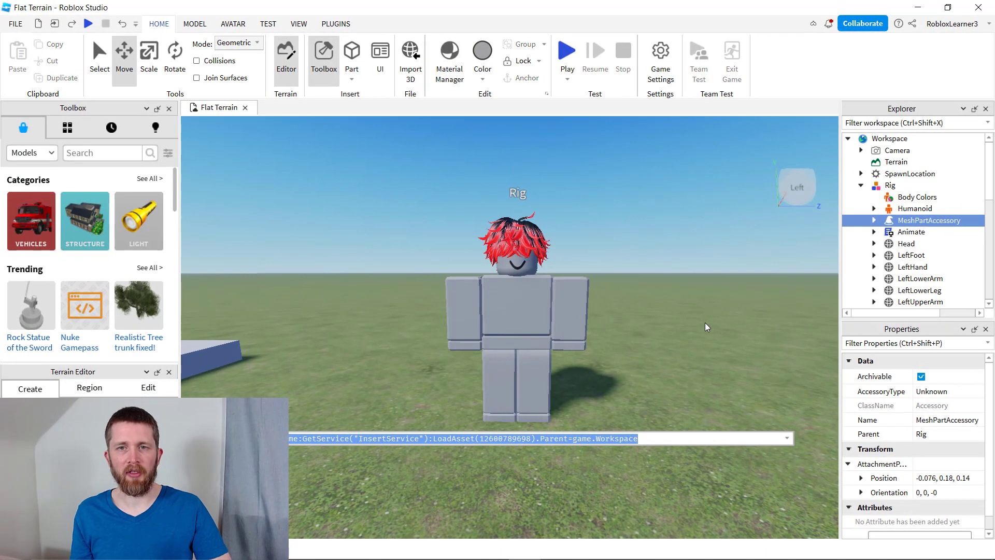
left_click(705, 324)
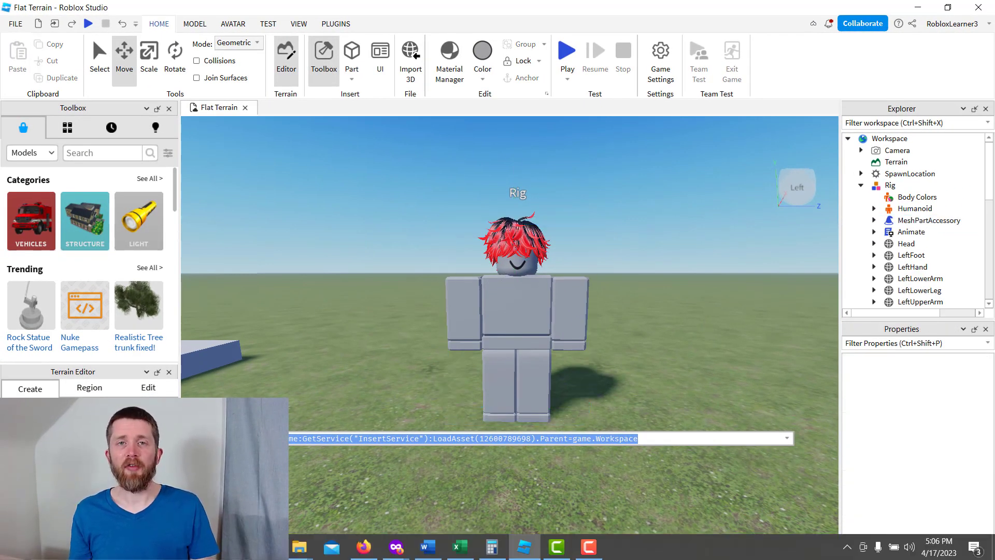
key("alt+Tab")
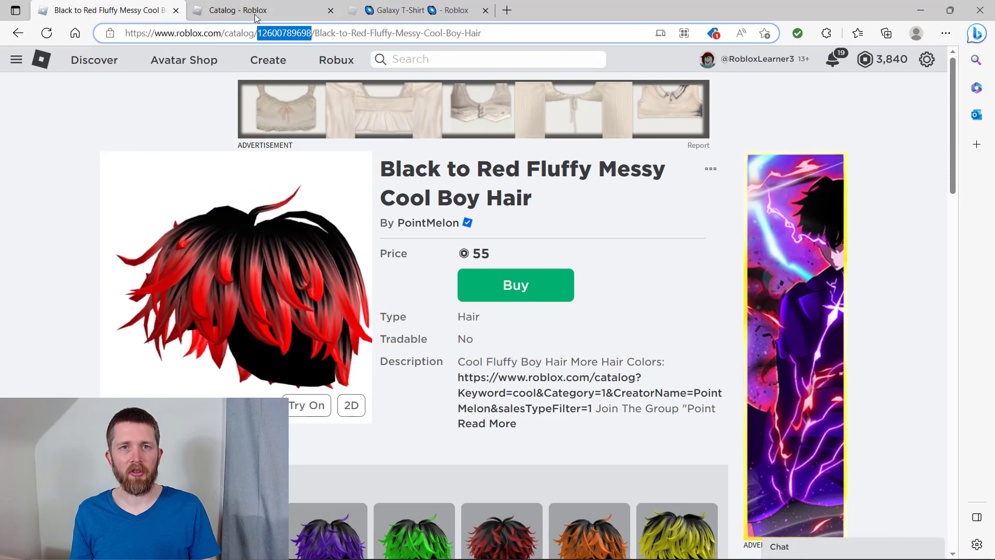
left_click(285, 8)
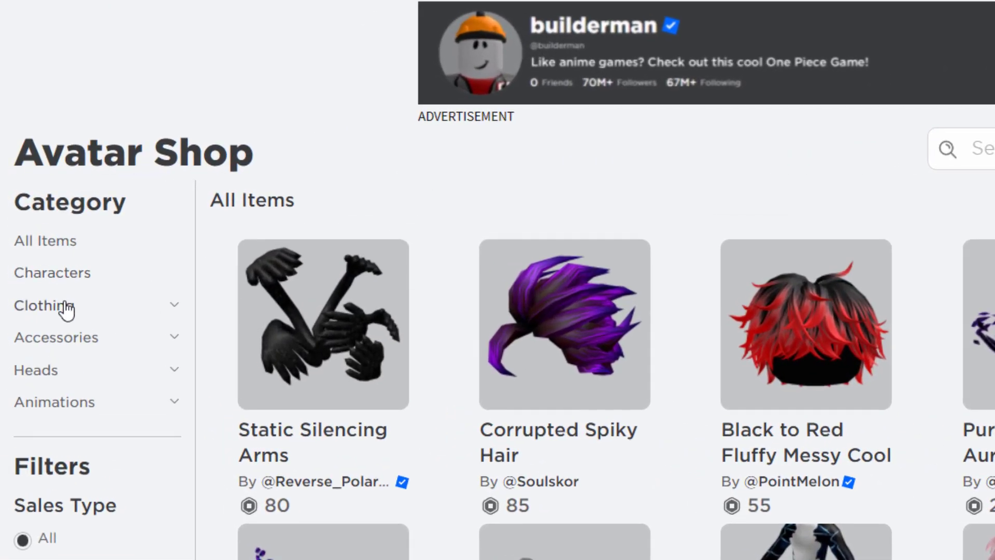
left_click(77, 307)
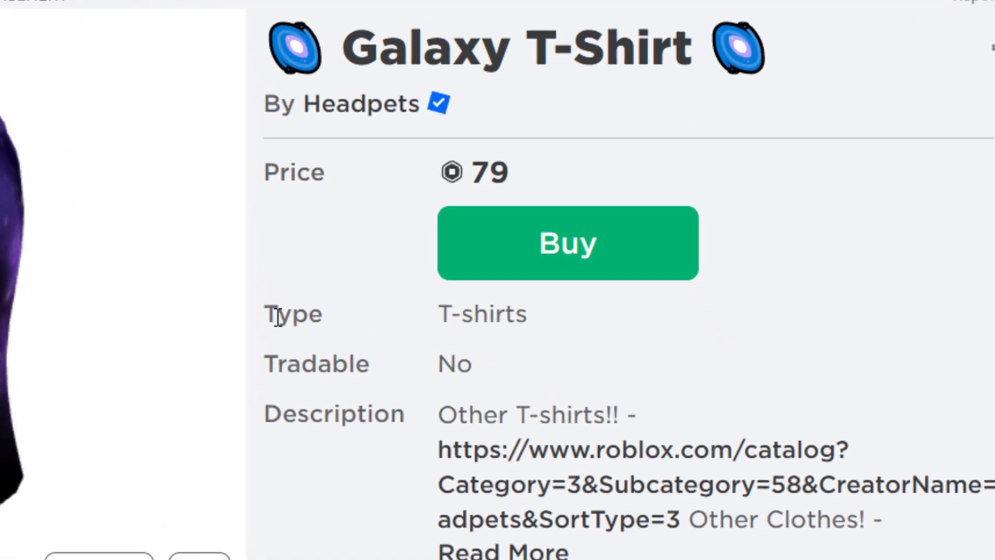
left_click_drag(278, 317, 333, 333)
left_click(484, 324)
left_click_drag(530, 319, 467, 321)
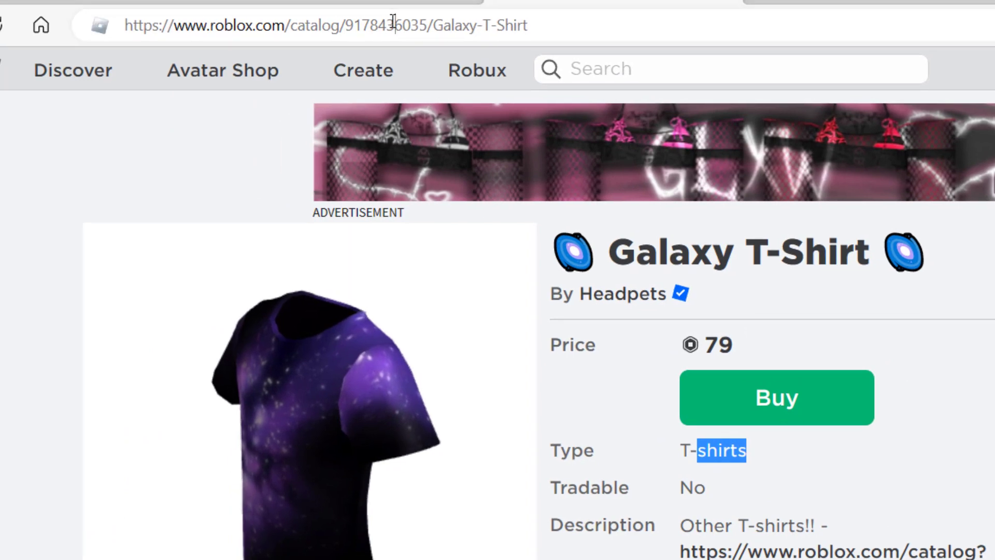
double_click(388, 24)
key("ctrl+c")
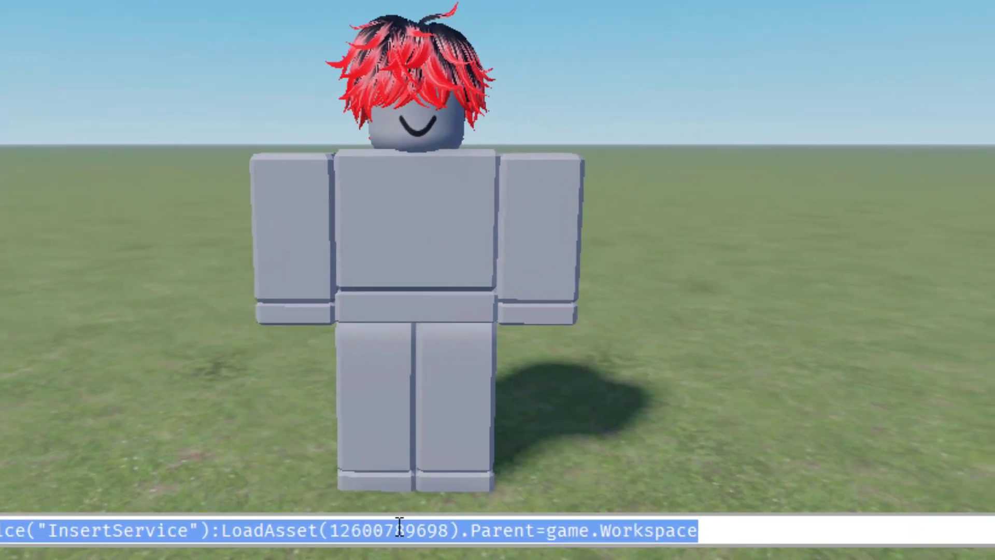
left_click(402, 531)
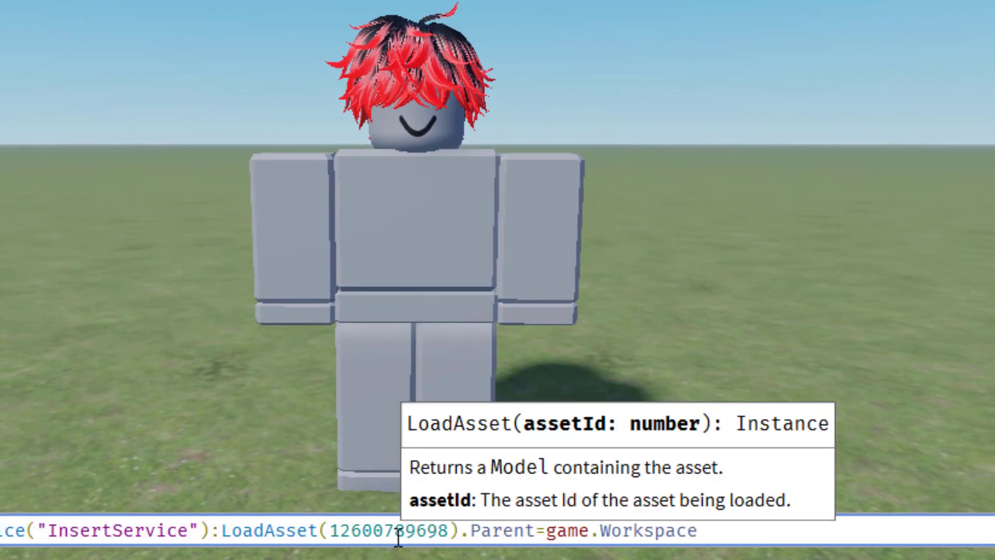
double_click(398, 531)
key("ctrl+v")
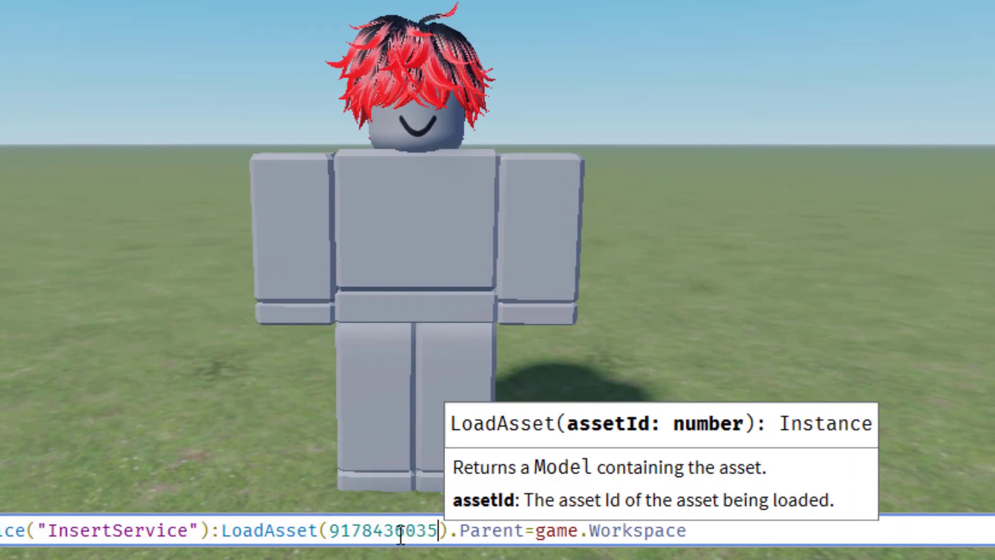
key("Return")
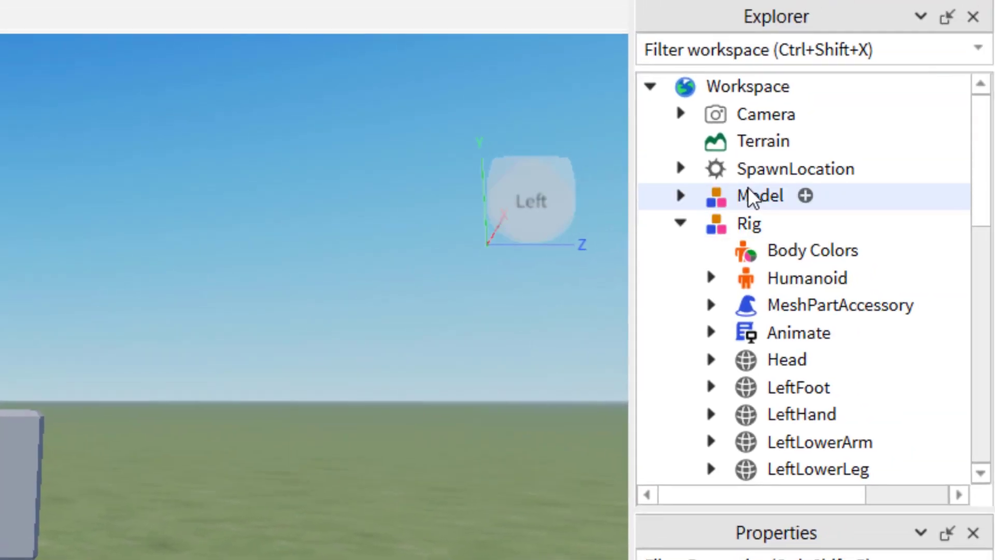
- Ungroup the loaded Model and inspect the t5 accessory's Handle properties
left_click(751, 198)
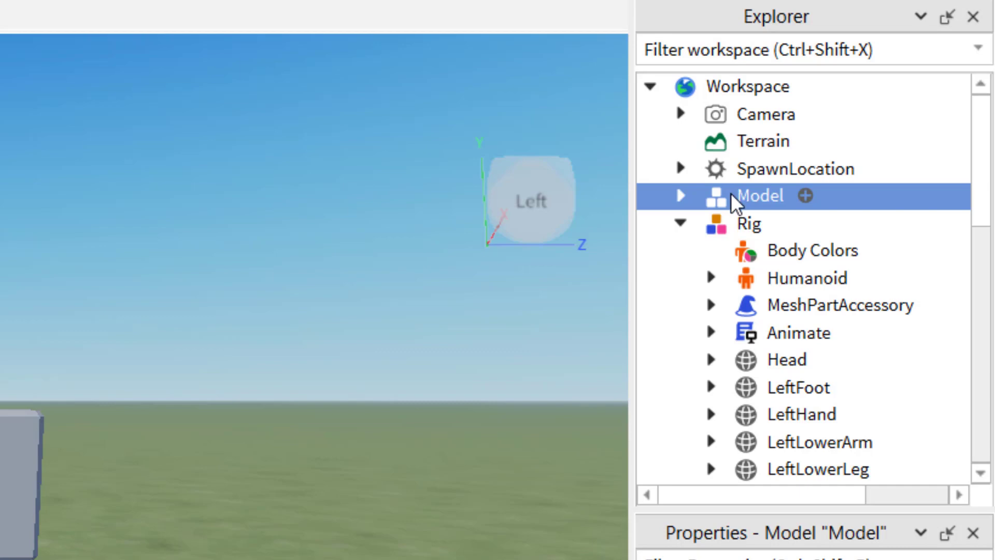
right_click(745, 197)
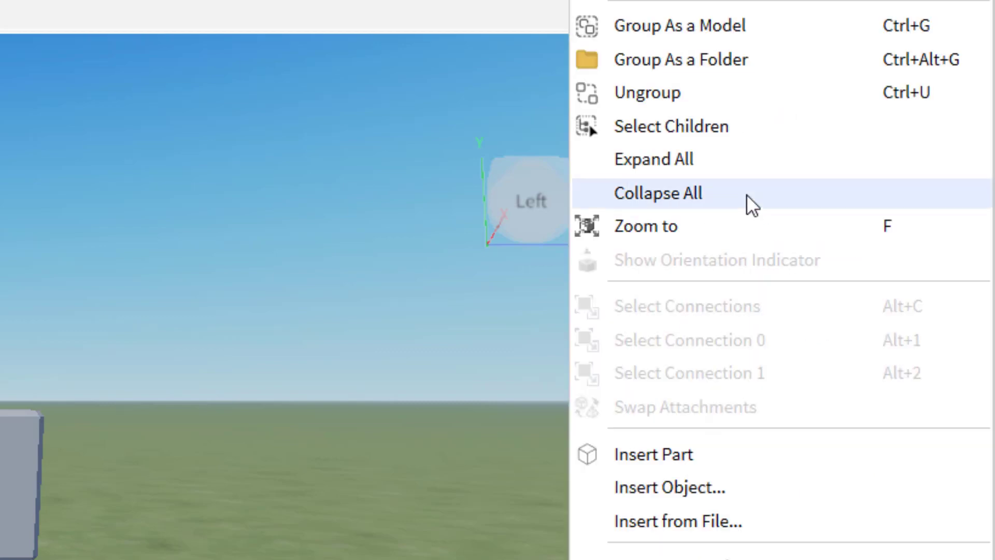
left_click(654, 93)
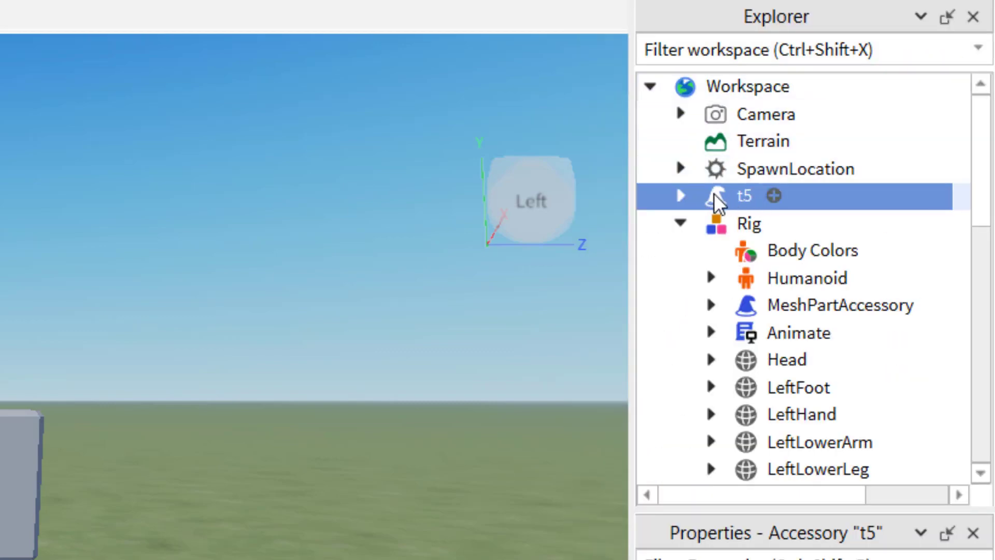
left_click(680, 196)
left_click(711, 223)
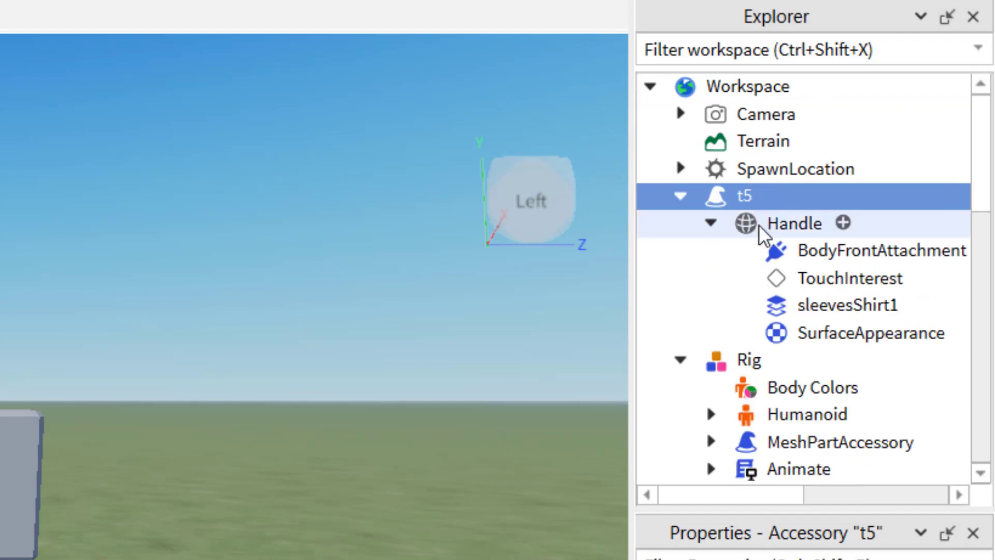
left_click(782, 222)
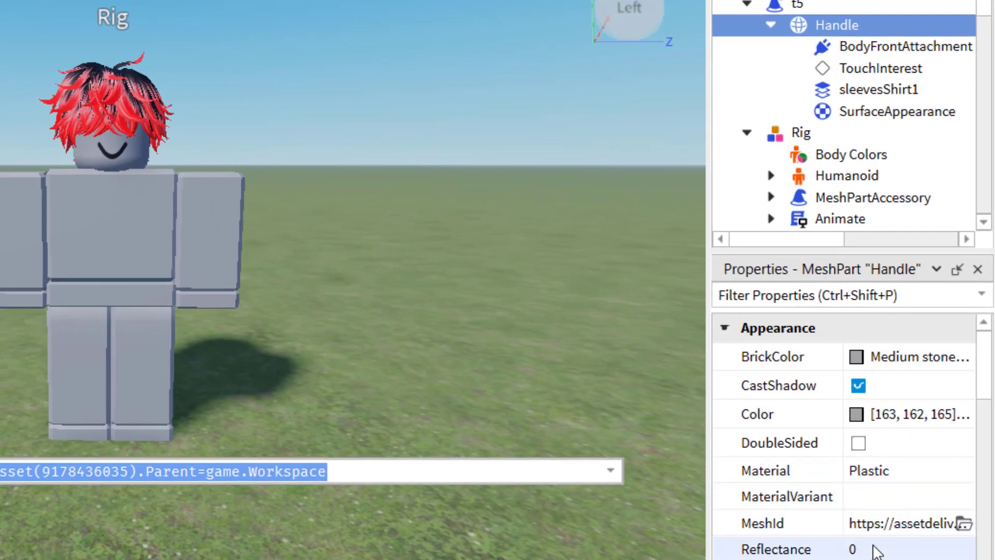
scroll(873, 534, "down", 5)
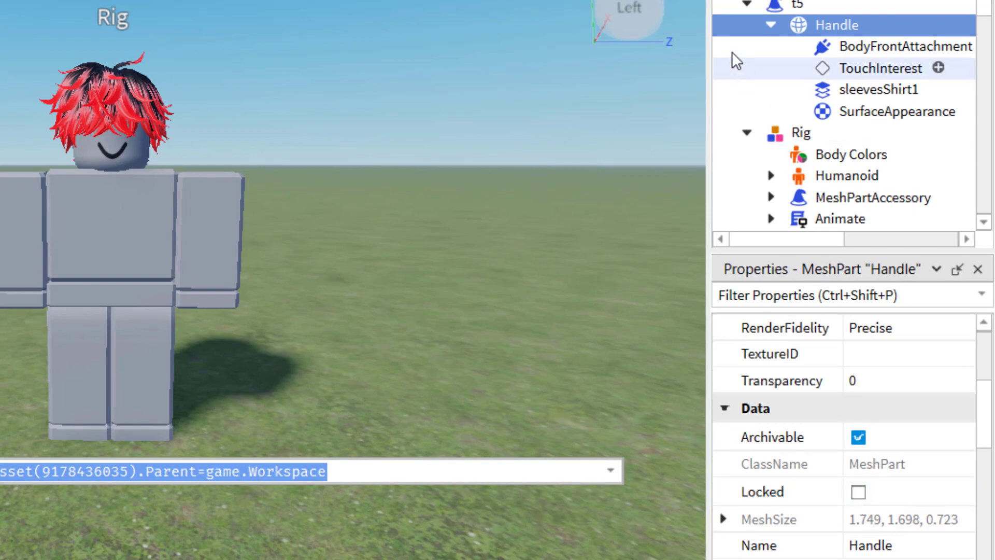
- Move the t5 shirt accessory into the Rig in Explorer
left_click(769, 24)
left_click(746, 4)
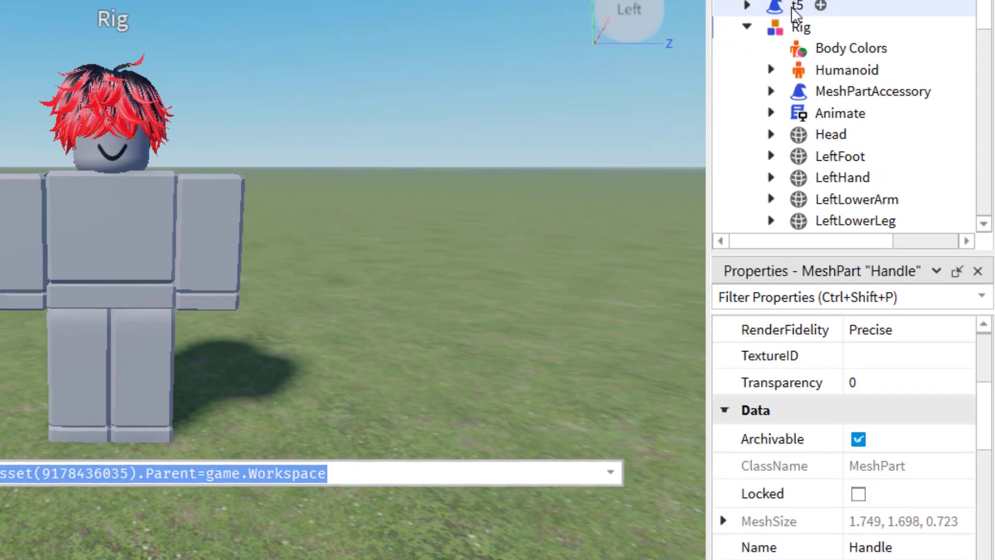
left_click(787, 4)
left_click_drag(788, 5, 795, 44)
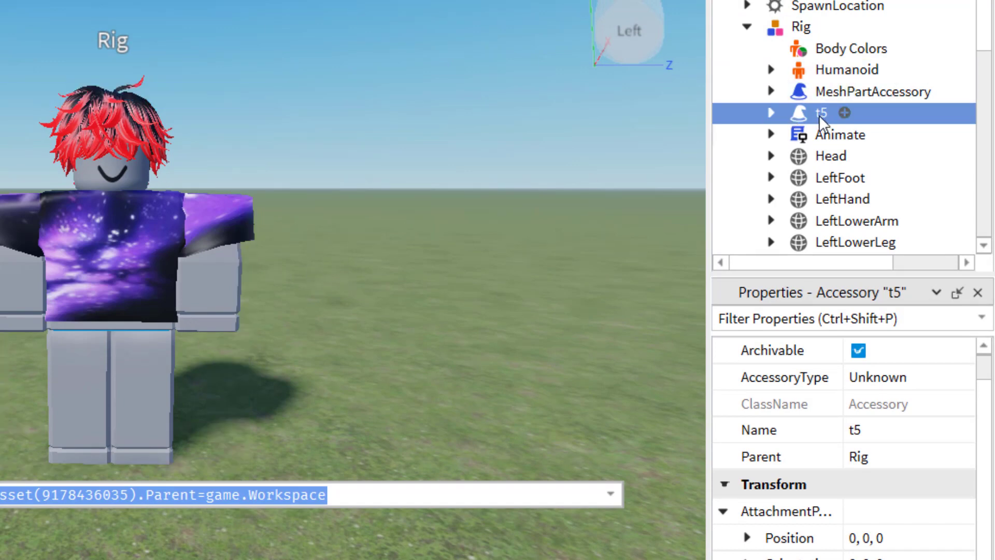
scroll(889, 152, "down", 3)
scroll(875, 137, "down", 2)
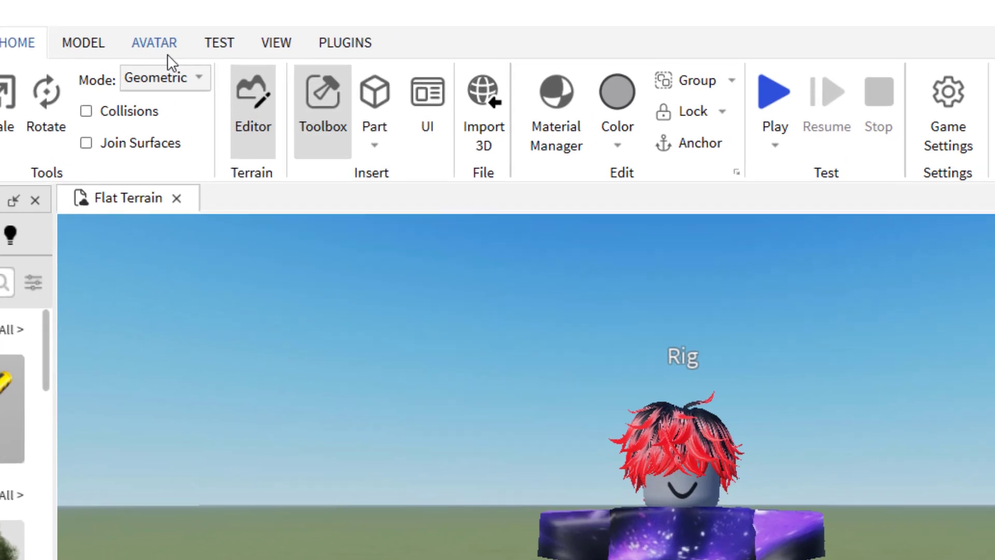
- Generate a new Block rig with the Avatar tab's Rig Builder
left_click(379, 0)
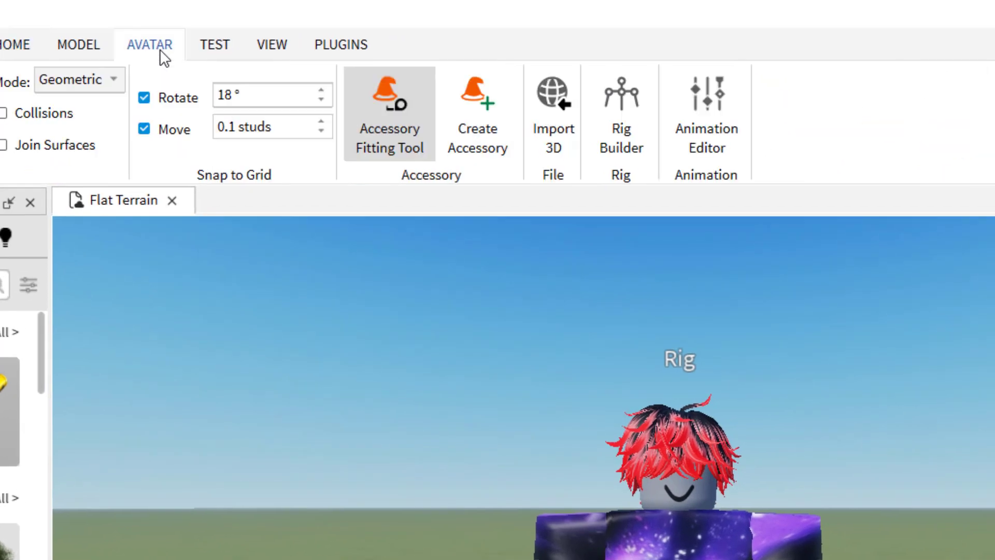
left_click(632, 138)
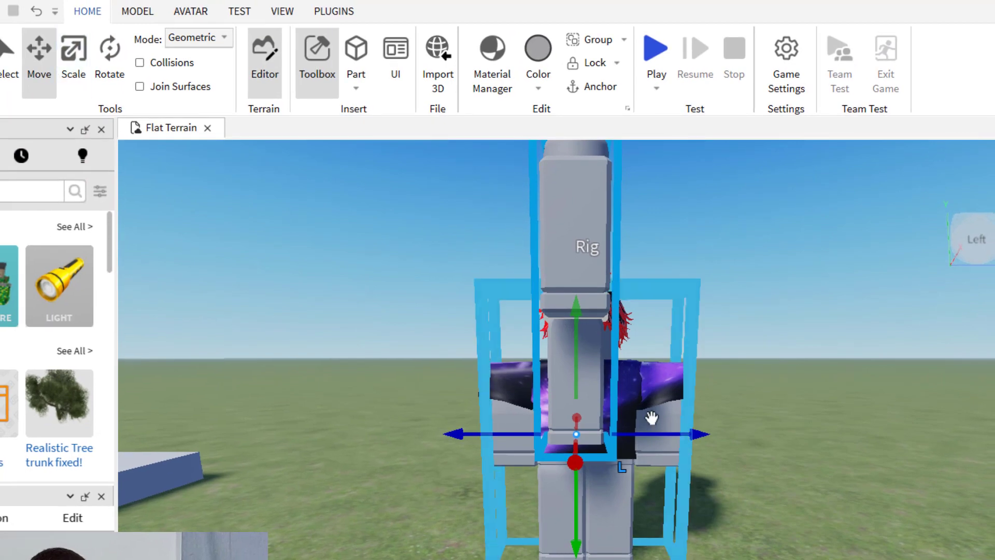
- Move the new block rig beside the dressed one, turn it forward, and lower it to the ground
left_click_drag(660, 436, 839, 435)
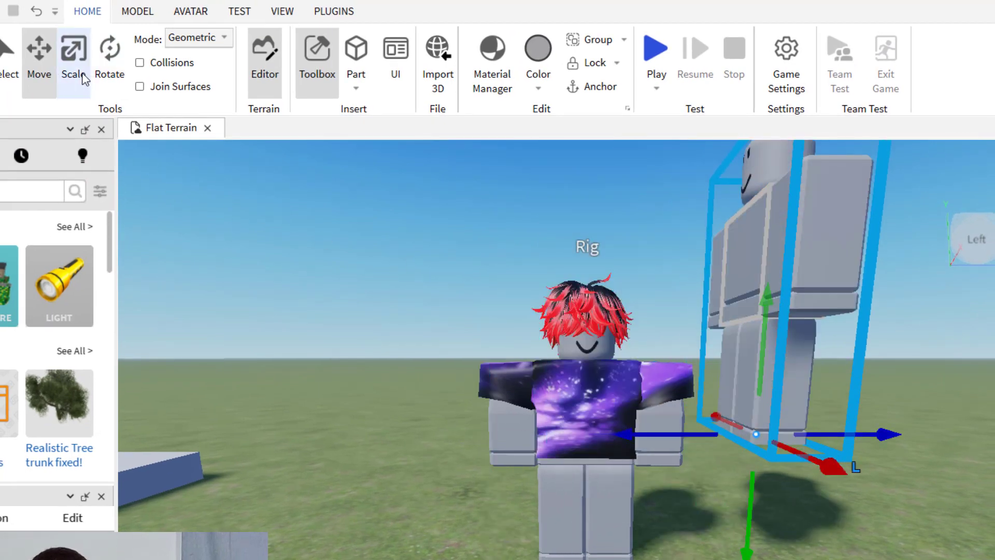
left_click(109, 57)
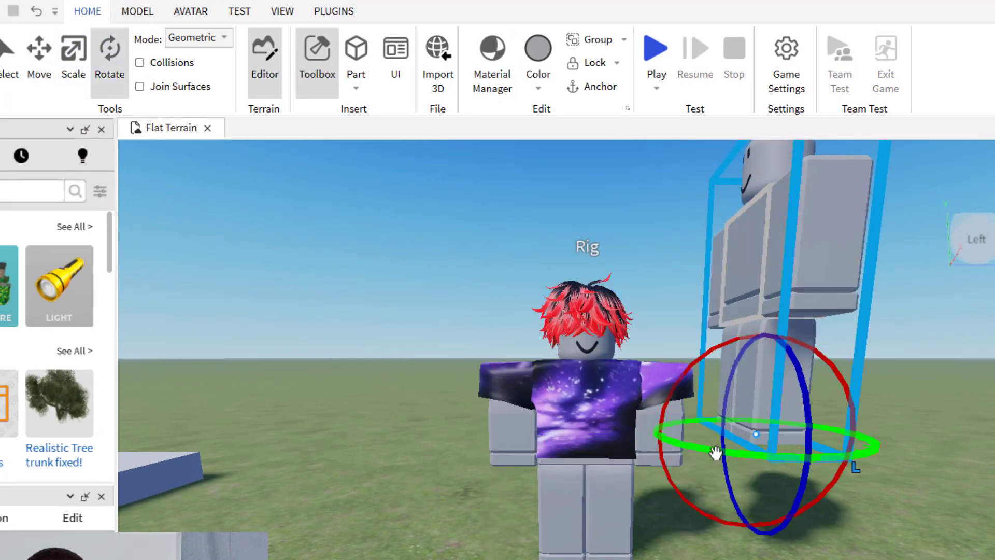
left_click_drag(715, 455, 768, 275)
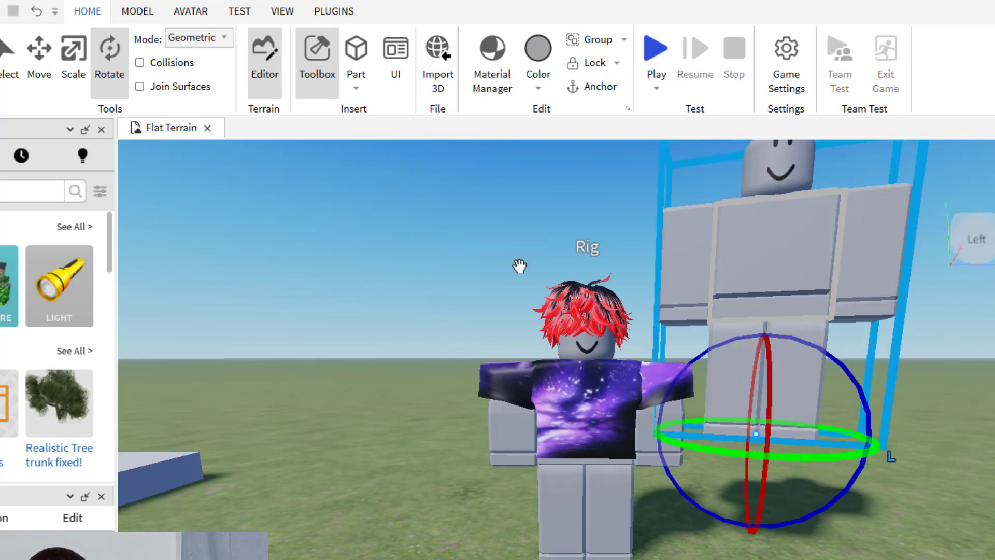
left_click(39, 54)
left_click_drag(756, 498, 747, 557)
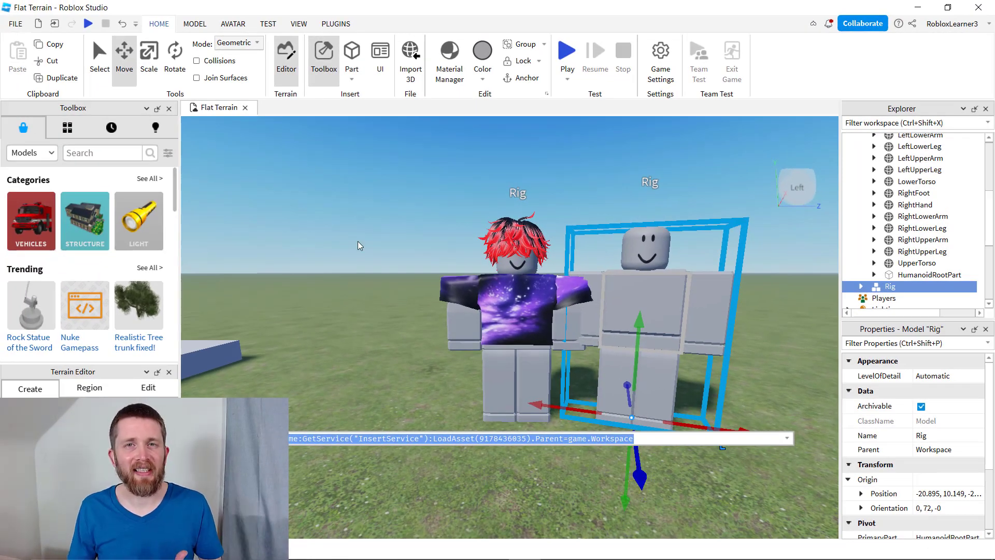
- Start a play test and move the avatar toward the two NPC rigs
left_click(565, 51)
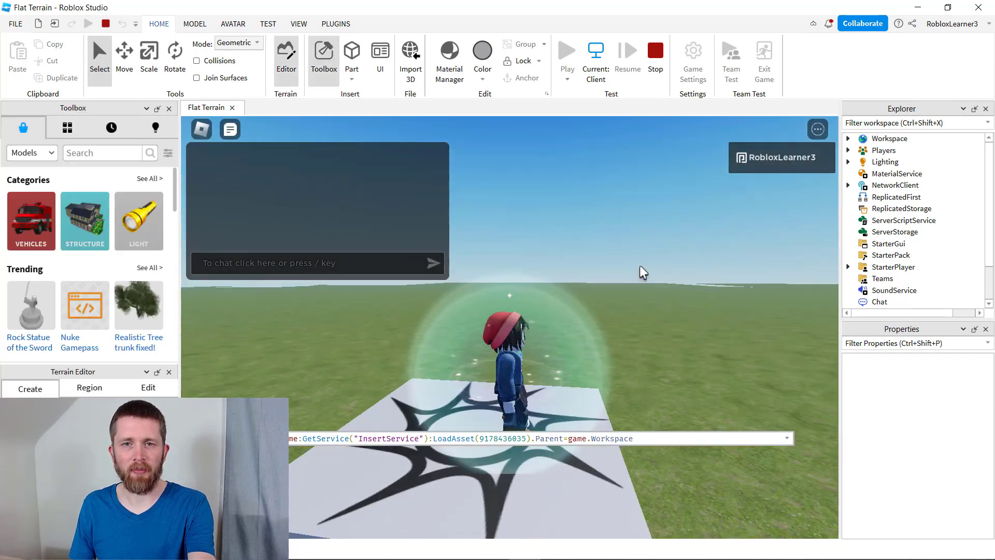
key("Return")
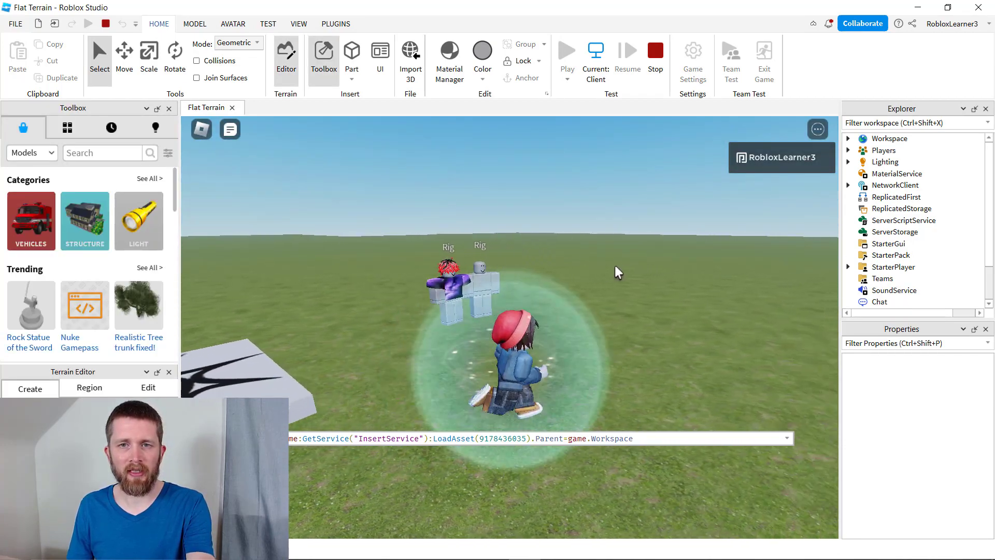